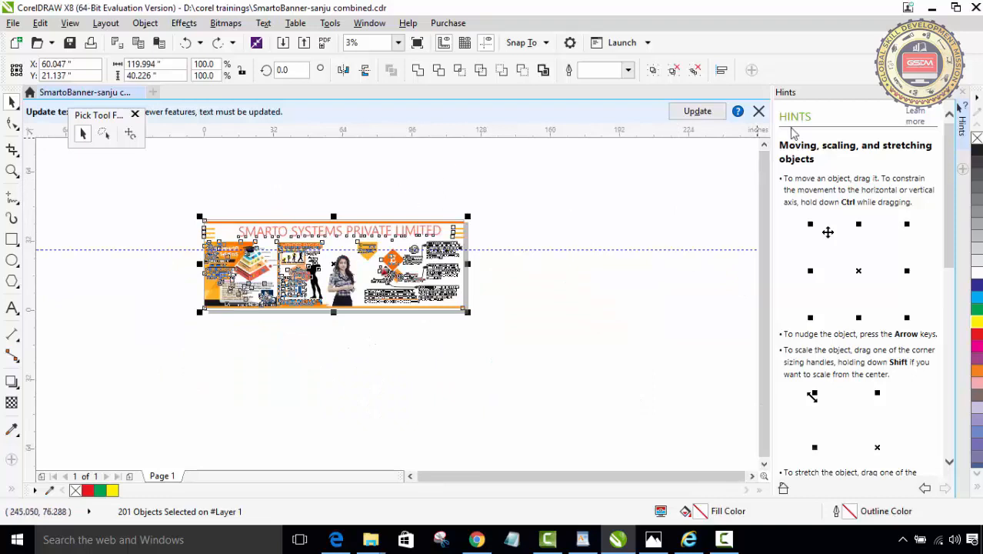
Rotate the whole banner about 22 degrees with Free Rotation around an anchor outside its lower-left corner, and undo the rotation
{"action": "left_click", "coordinate": [764, 146]}
{"action": "left_click", "coordinate": [764, 146]}
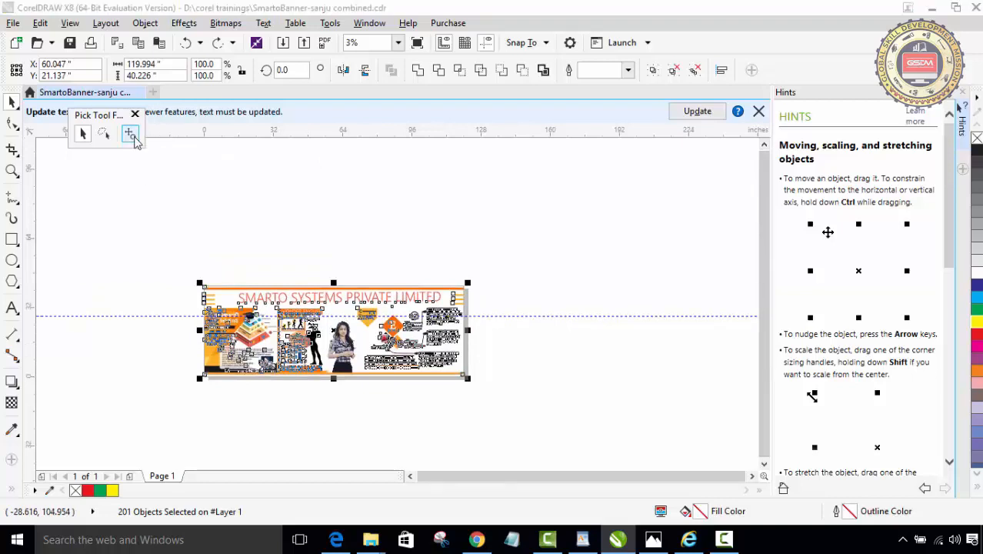
{"action": "left_click", "coordinate": [131, 134]}
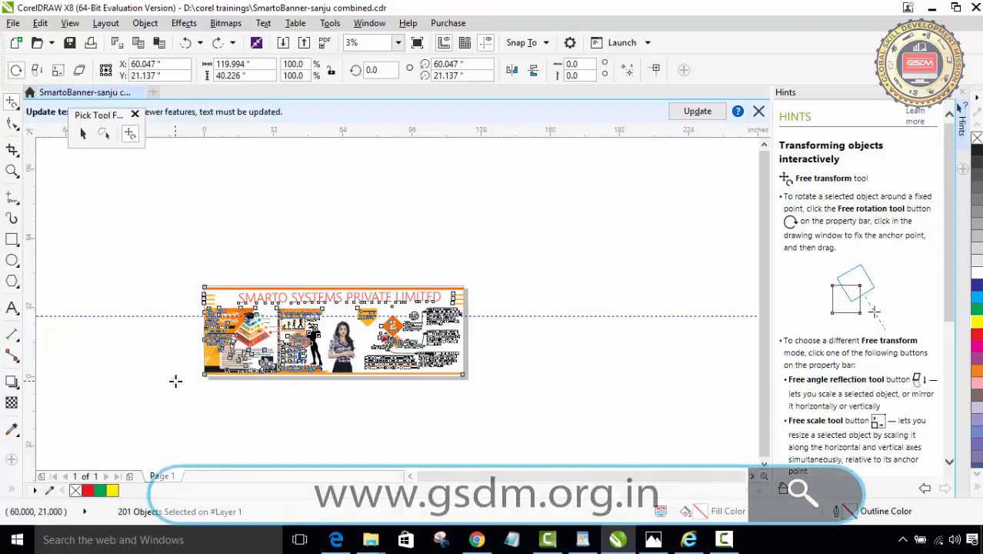
{"action": "left_click_drag", "start_coordinate": [174, 383], "coordinate": [176, 378]}
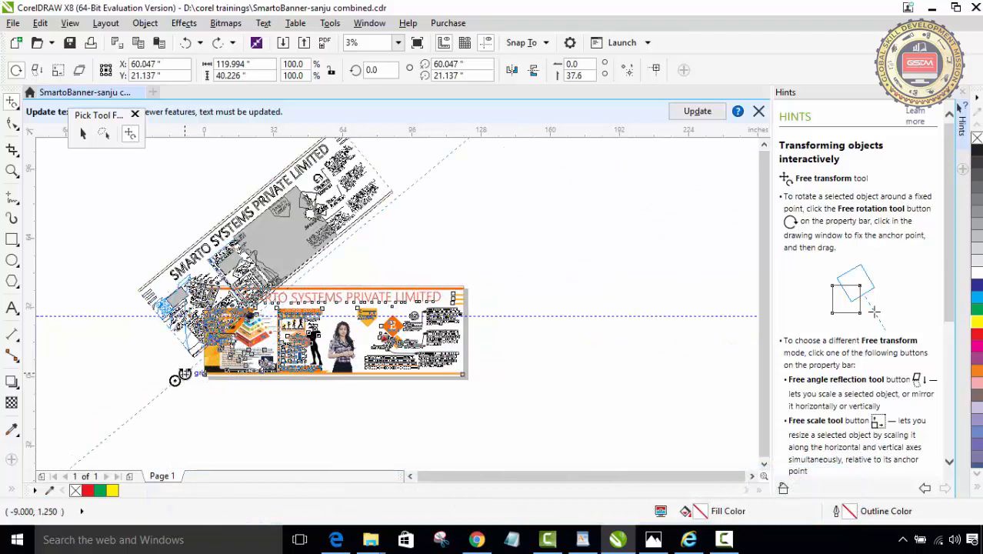
{"action": "left_click_drag", "start_coordinate": [176, 380], "coordinate": [186, 373]}
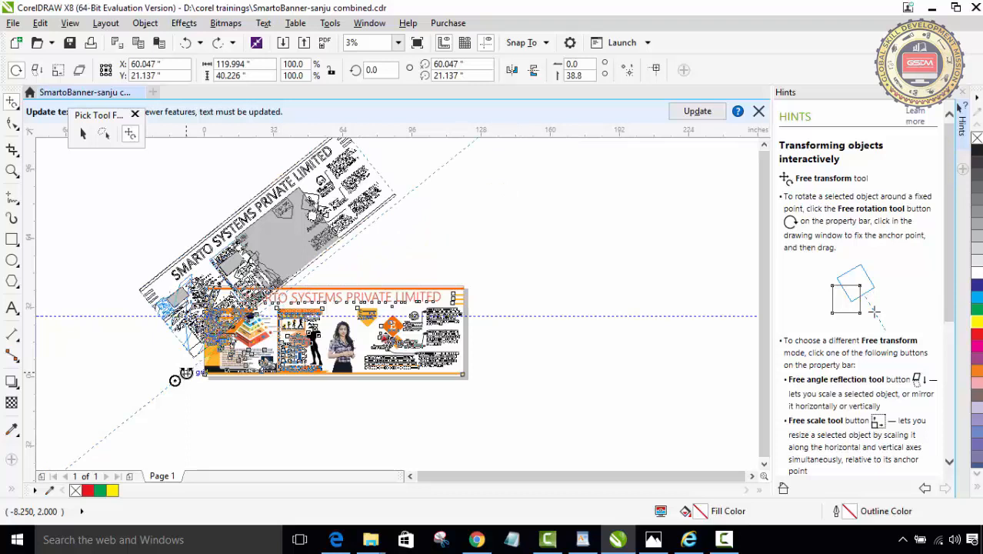
{"action": "mouse_move", "coordinate": [187, 373]}
{"action": "left_mouse_down"}
{"action": "mouse_move", "coordinate": [204, 393]}
{"action": "mouse_move", "coordinate": [218, 378]}
{"action": "mouse_move", "coordinate": [212, 364]}
{"action": "left_mouse_up"}
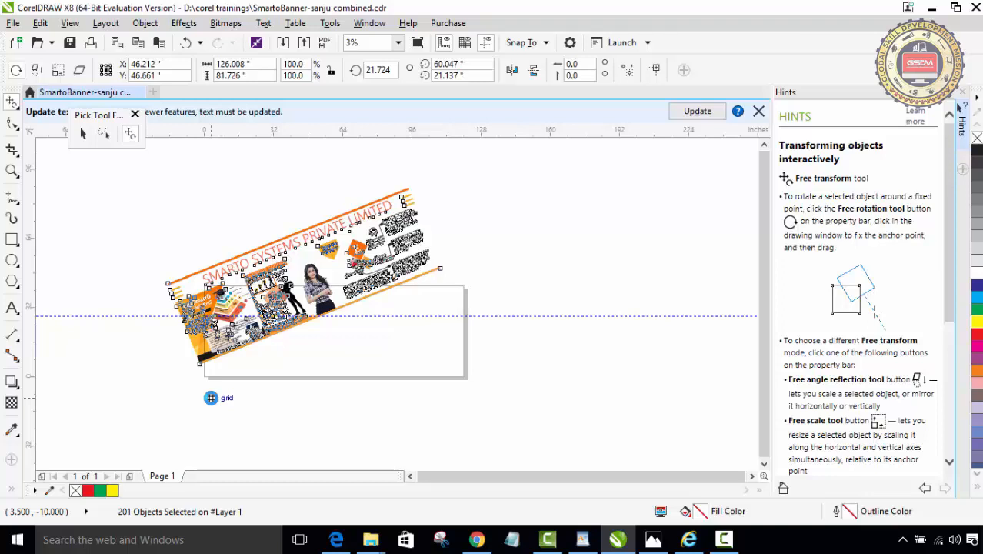
{"action": "key", "text": "ctrl+z"}
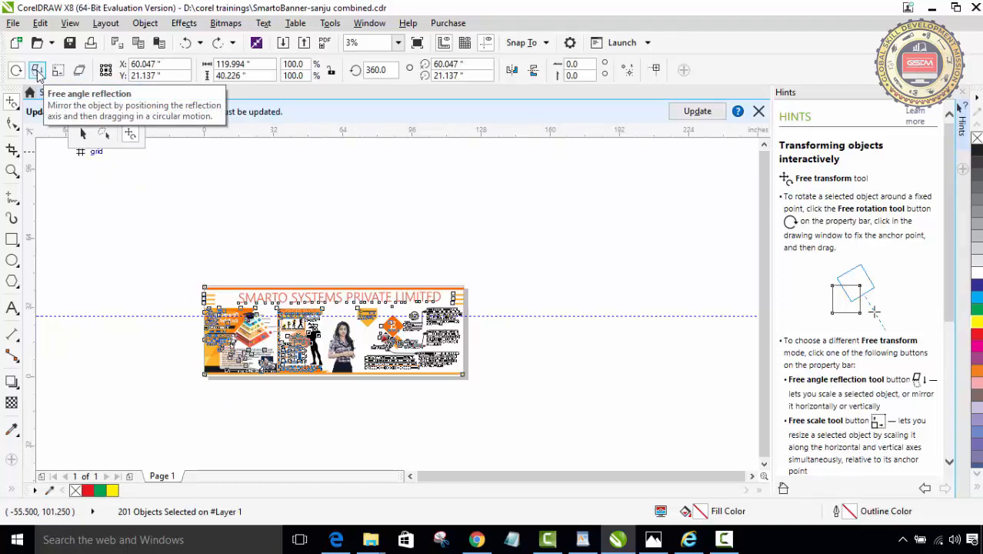
Mirror the whole banner below the page with Free Angle Reflection across a slightly tilted axis, and undo the reflection
{"action": "left_click", "coordinate": [37, 71]}
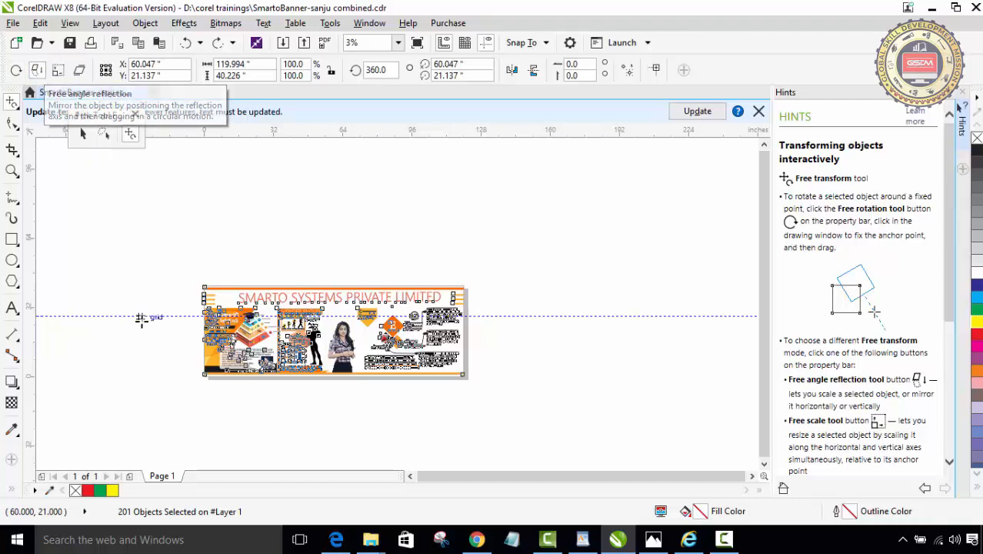
{"action": "mouse_move", "coordinate": [182, 379]}
{"action": "left_mouse_down"}
{"action": "mouse_move", "coordinate": [186, 386]}
{"action": "mouse_move", "coordinate": [179, 379]}
{"action": "left_mouse_up"}
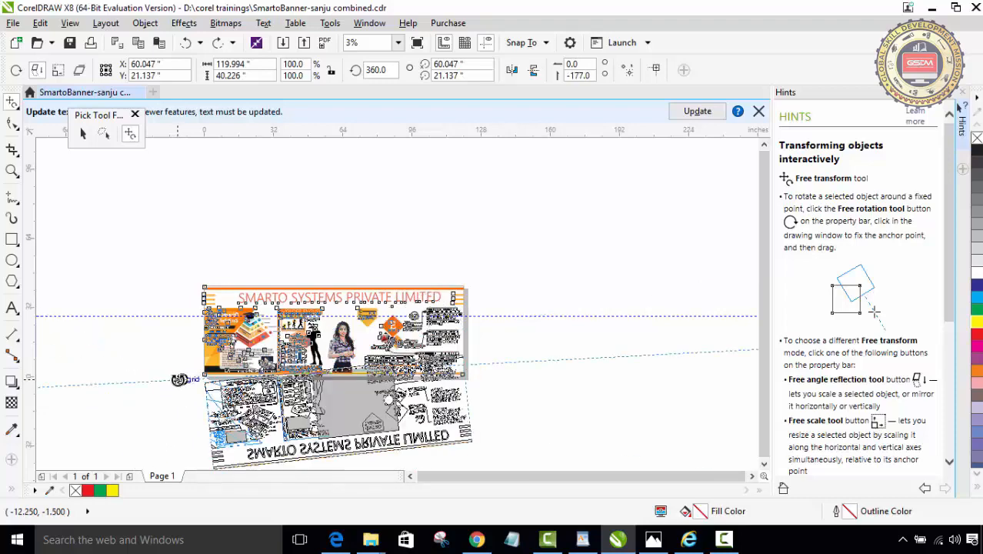
{"action": "left_click_drag", "start_coordinate": [179, 379], "coordinate": [176, 378]}
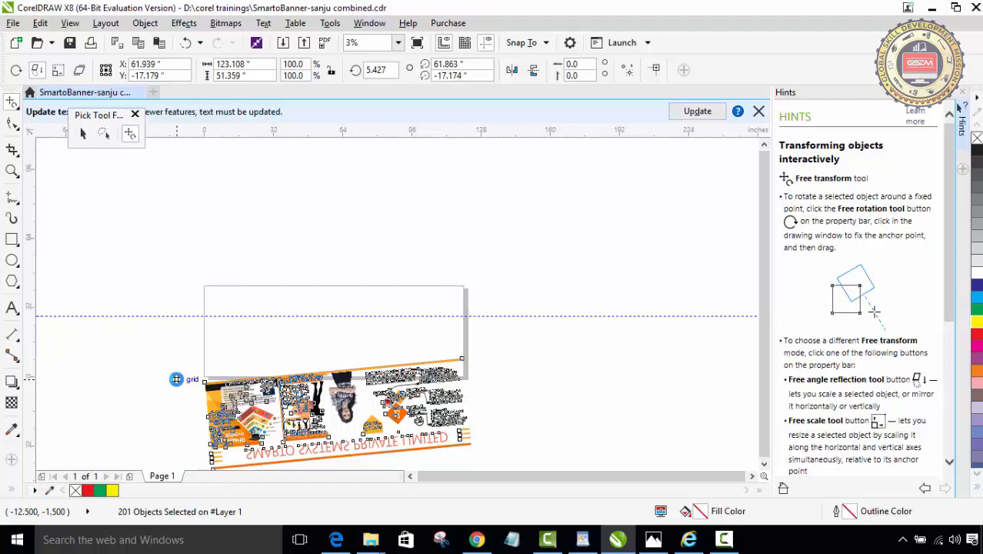
{"action": "key", "text": "ctrl+z"}
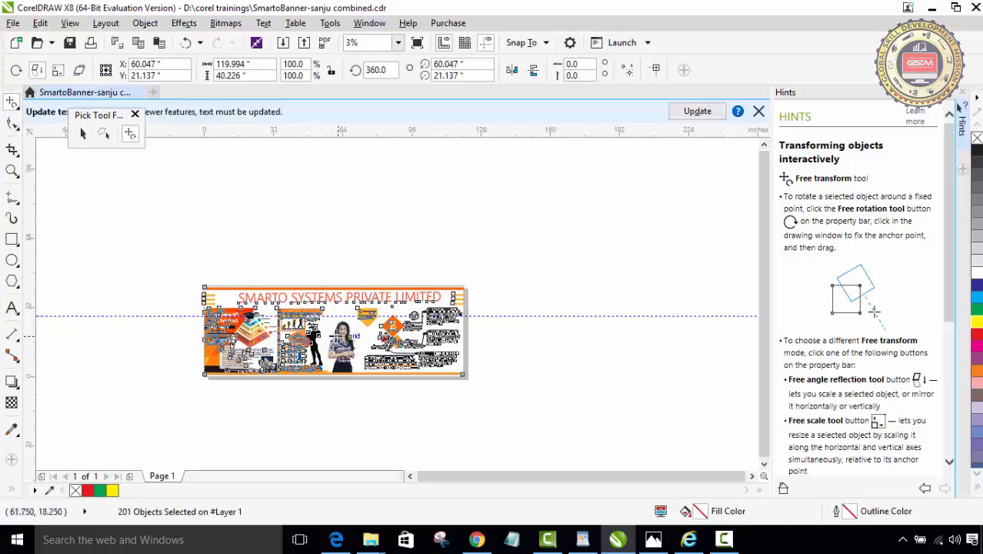
Duplicate the whole banner directly below the original
{"action": "left_click", "coordinate": [80, 144]}
{"action": "left_click", "coordinate": [83, 133]}
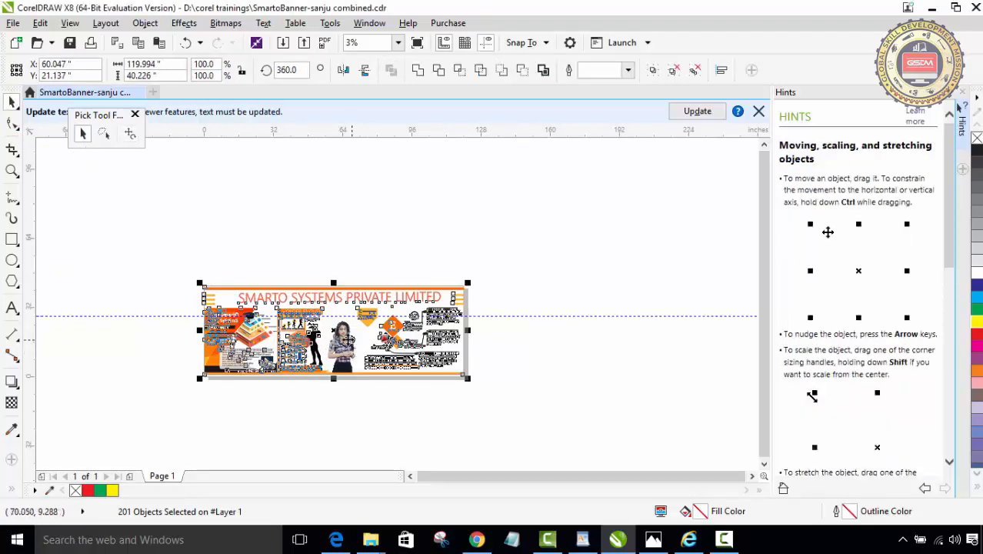
{"action": "left_click_drag", "start_coordinate": [338, 354], "coordinate": [336, 429]}
{"action": "right_click", "coordinate": [336, 430]}
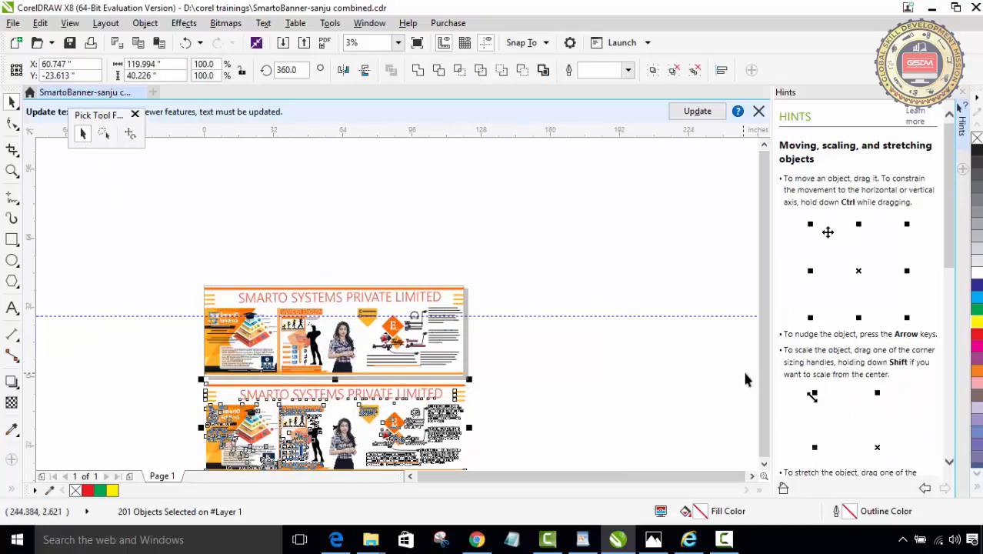
{"action": "left_click", "coordinate": [766, 466]}
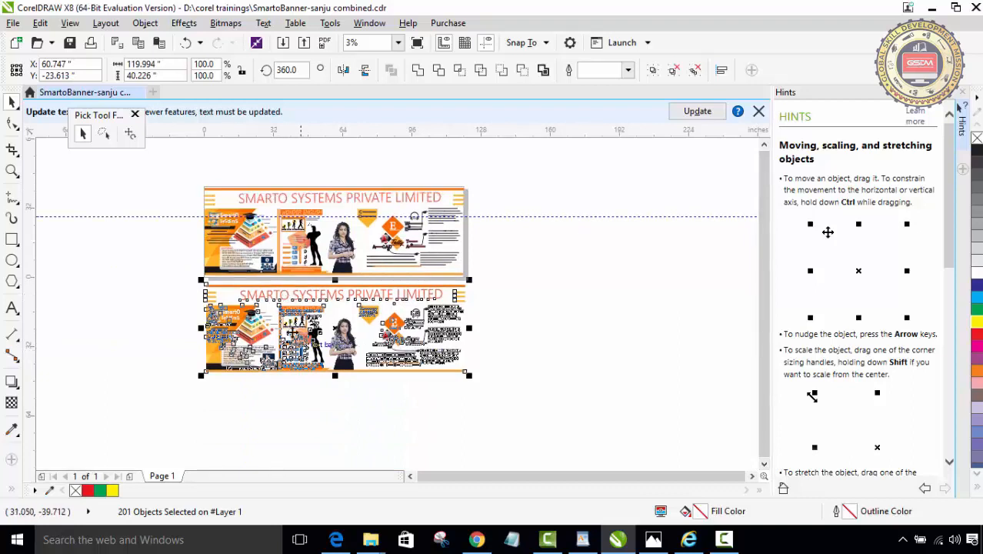
Mirror the banner copy downward with Free Angle Reflection across a nearly horizontal axis, and undo both the reflection and the duplication
{"action": "left_click", "coordinate": [131, 135]}
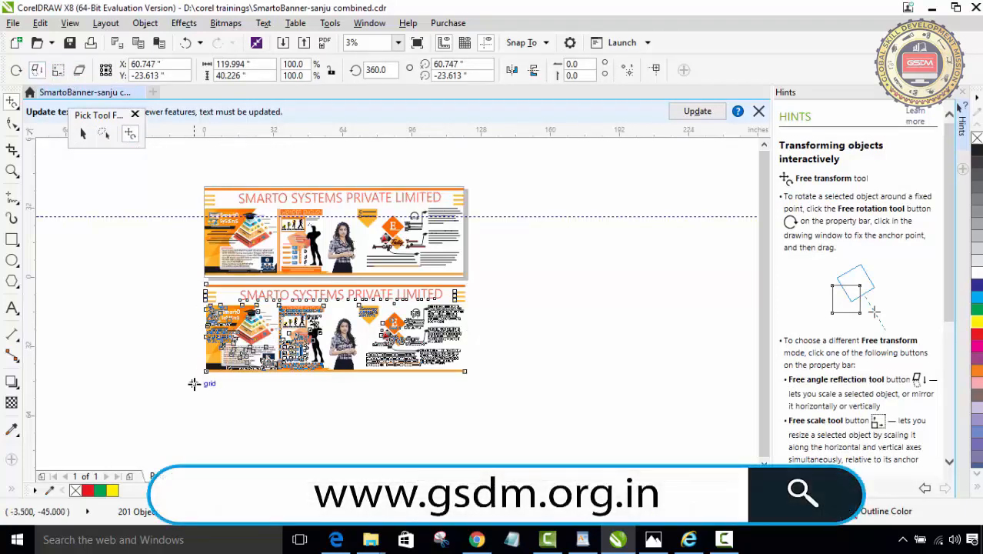
{"action": "left_click_drag", "start_coordinate": [194, 386], "coordinate": [187, 366]}
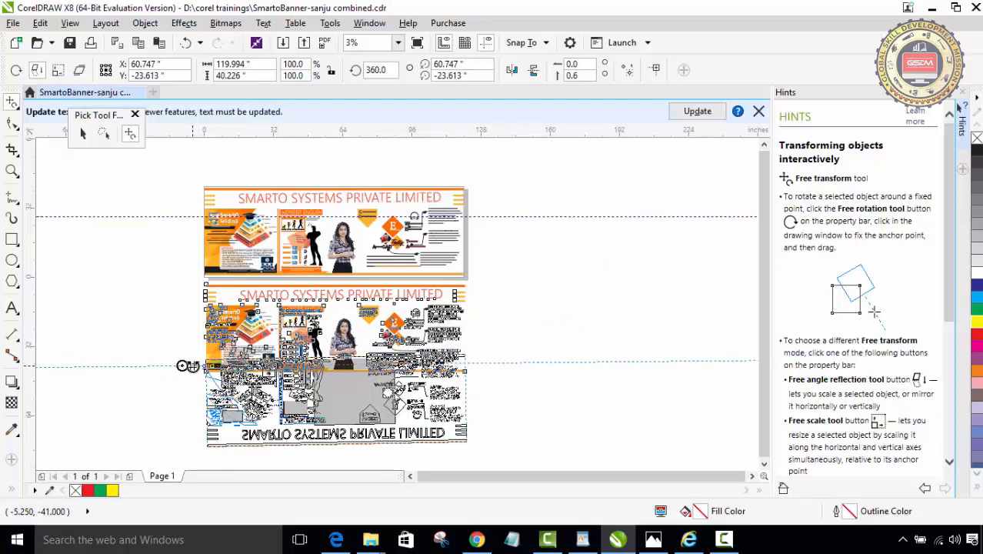
{"action": "mouse_move", "coordinate": [187, 366]}
{"action": "left_mouse_down"}
{"action": "mouse_move", "coordinate": [199, 366]}
{"action": "mouse_move", "coordinate": [172, 363]}
{"action": "left_mouse_up"}
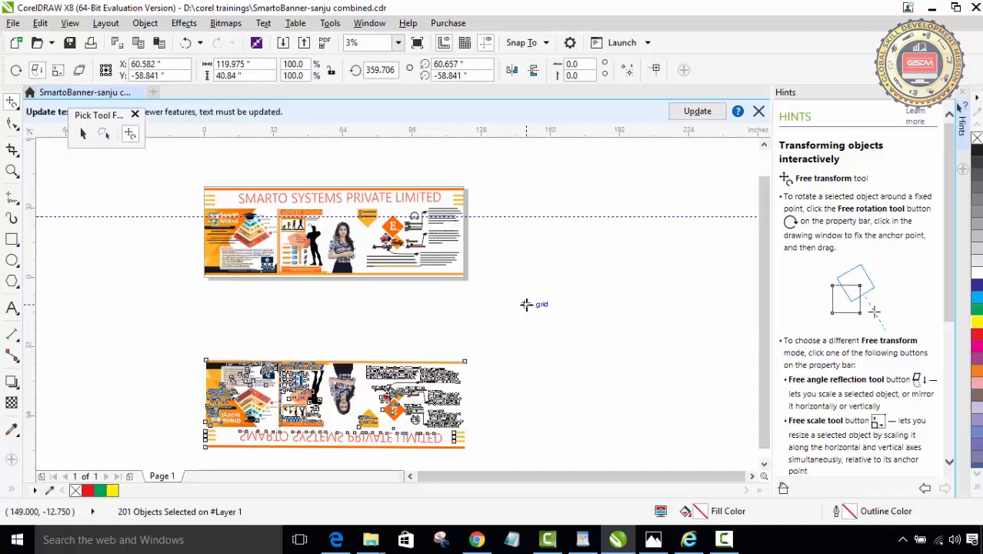
{"action": "key", "text": "ctrl+z"}
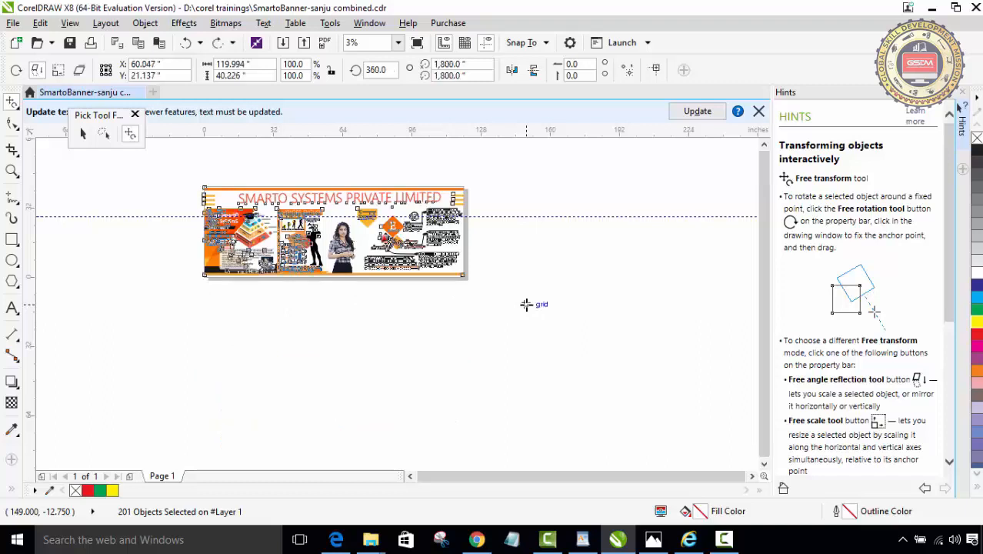
{"action": "left_click", "coordinate": [526, 305]}
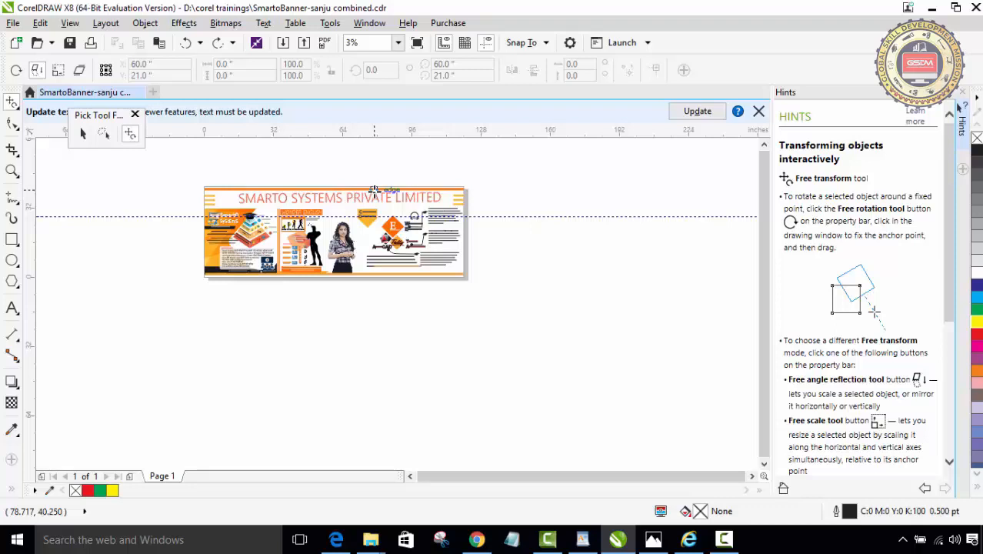
Enlarge the whole banner to about 814 by 121 inches with Free Scale from its lower-left corner, and undo the scaling
{"action": "scroll", "coordinate": [392, 159], "scroll_direction": "down", "scroll_amount": 1}
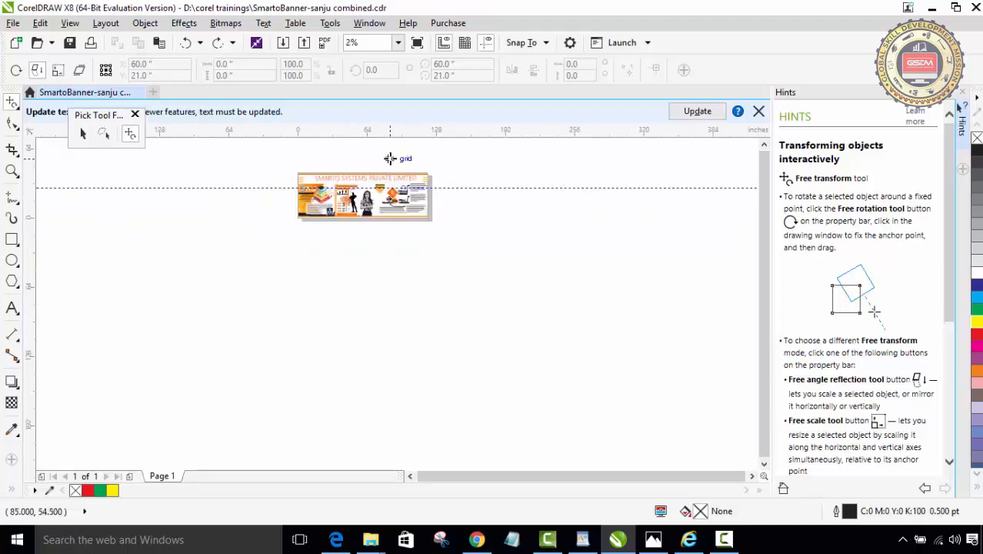
{"action": "scroll", "coordinate": [397, 157], "scroll_direction": "up", "scroll_amount": 1}
{"action": "left_click_drag", "start_coordinate": [397, 157], "coordinate": [453, 314]}
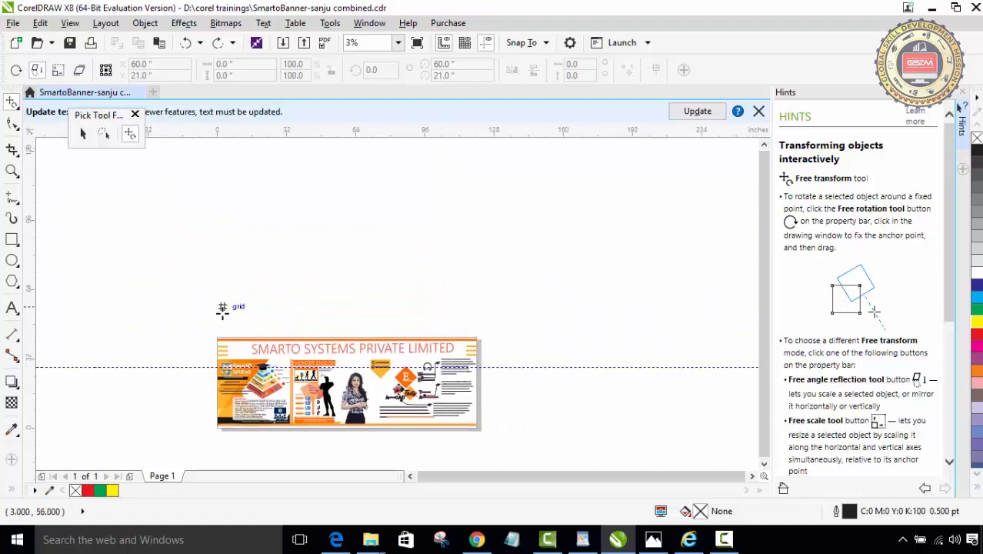
{"action": "left_click", "coordinate": [83, 134]}
{"action": "left_click_drag", "start_coordinate": [196, 312], "coordinate": [515, 438]}
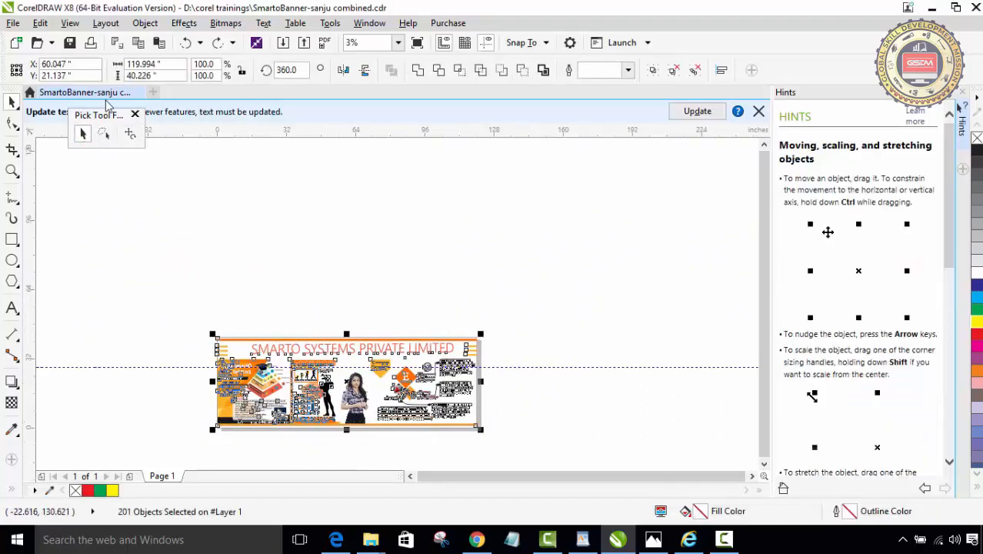
{"action": "left_click", "coordinate": [129, 135]}
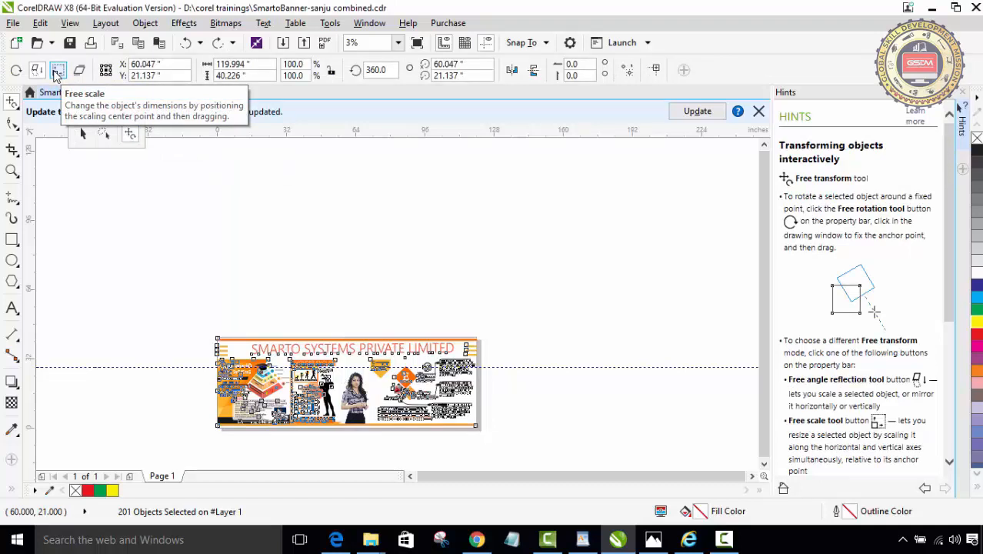
{"action": "left_click", "coordinate": [55, 73]}
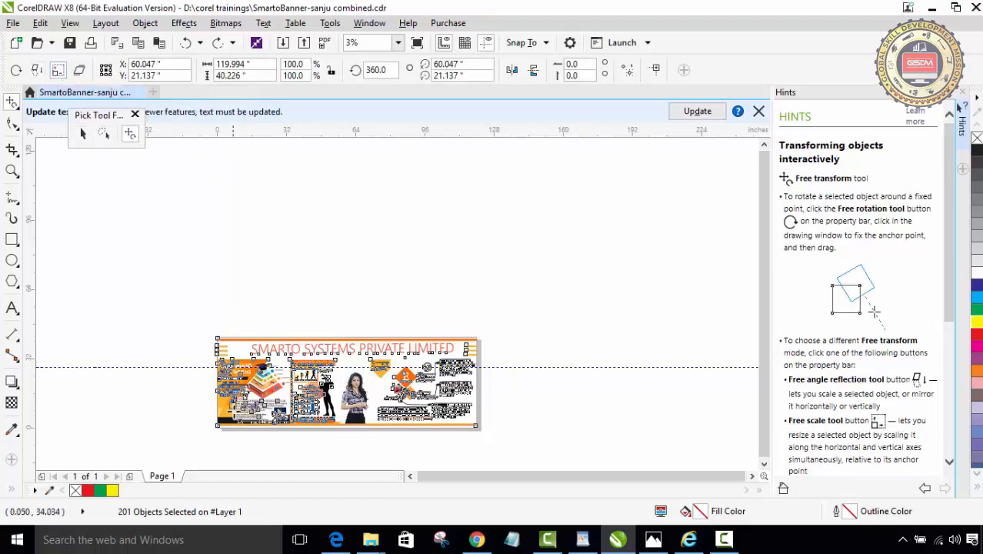
{"action": "left_click_drag", "start_coordinate": [217, 423], "coordinate": [275, 360]}
{"action": "left_click_drag", "start_coordinate": [229, 420], "coordinate": [229, 420]}
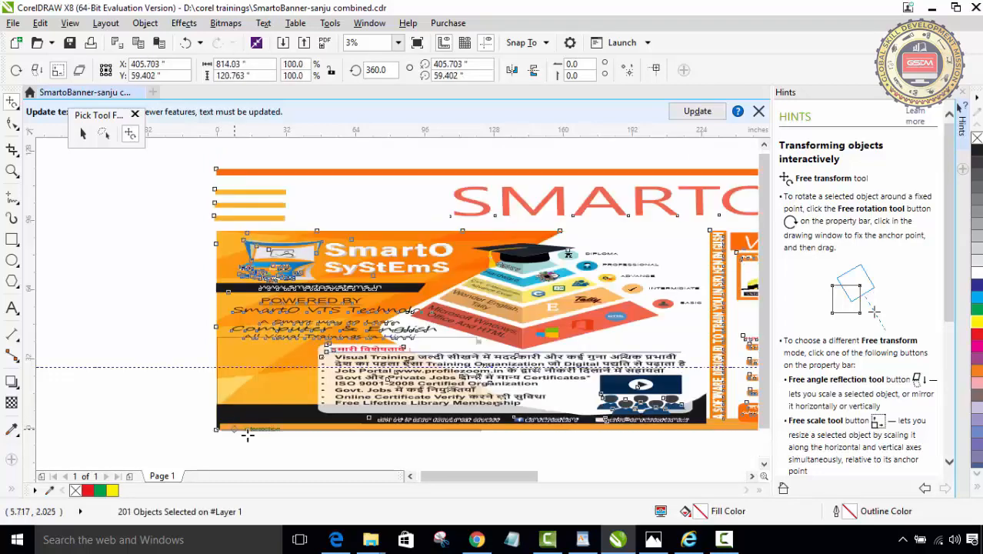
{"action": "scroll", "coordinate": [325, 451], "scroll_direction": "down", "scroll_amount": 2}
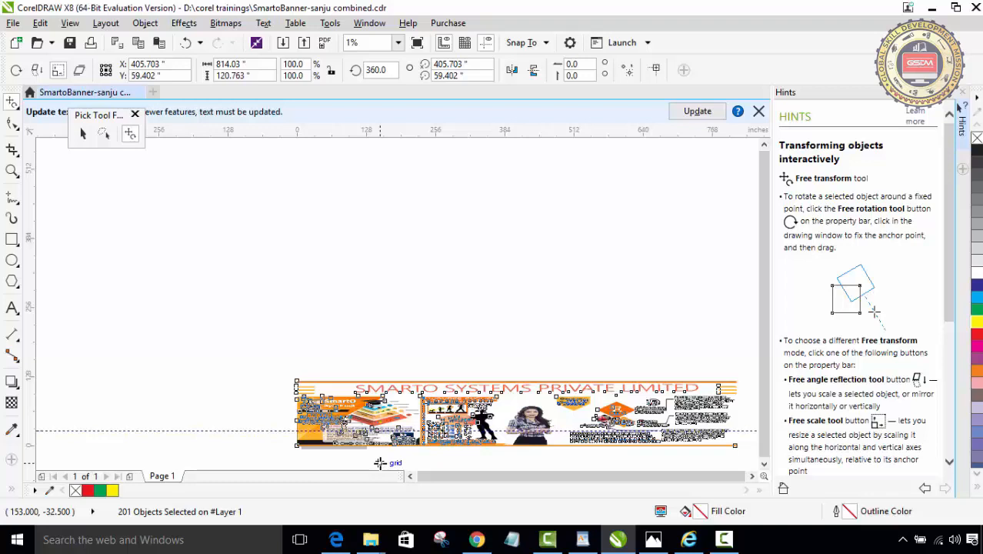
{"action": "key", "text": "ctrl+z"}
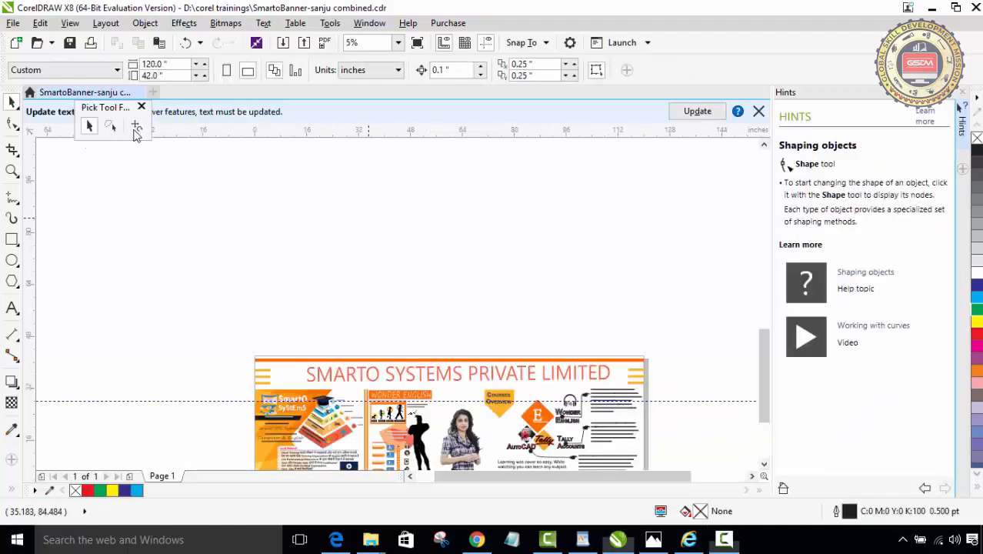
Skew the four coloured rectangles above the banner to about 128 by 136 inches with Free Skew, and undo the skew
{"action": "left_click", "coordinate": [136, 126]}
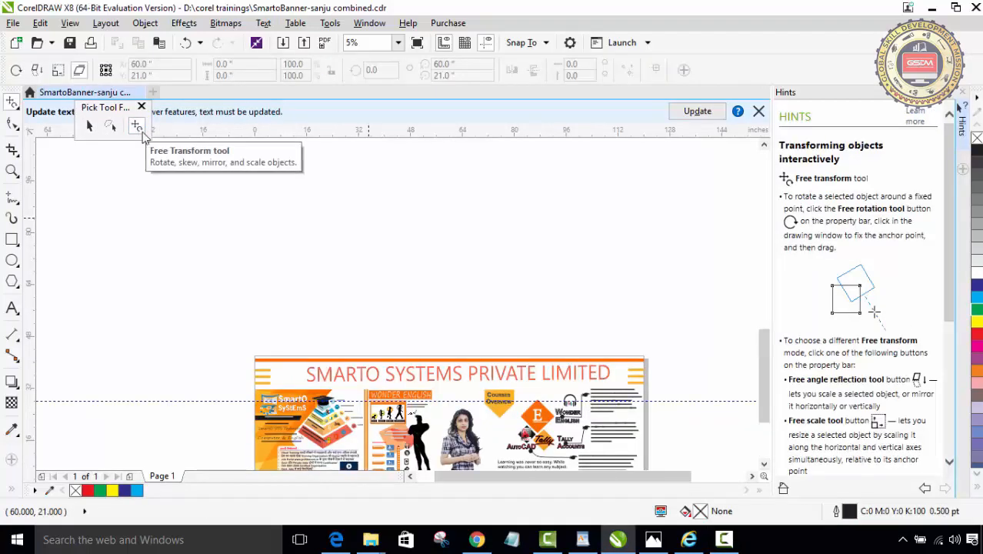
{"action": "left_click", "coordinate": [80, 73]}
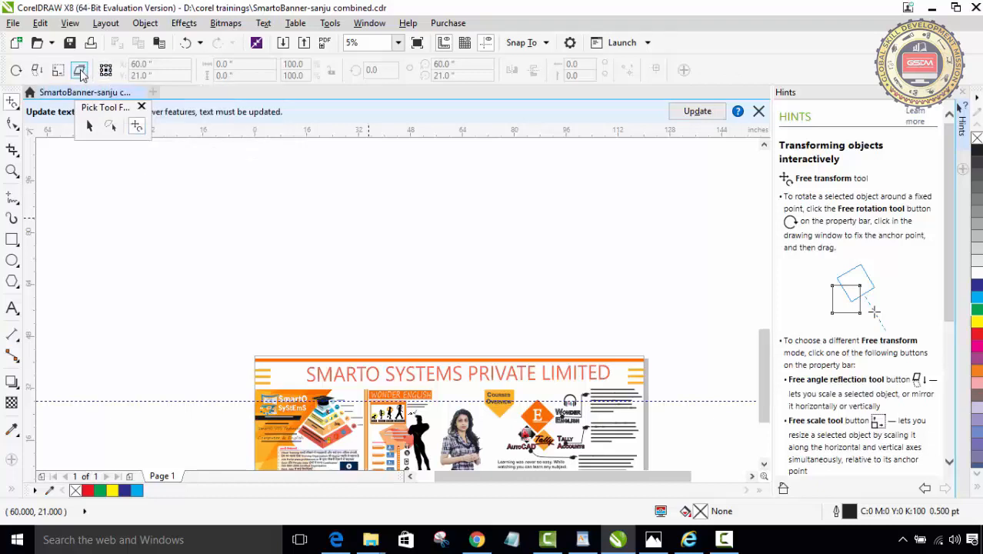
{"action": "scroll", "coordinate": [362, 227], "scroll_direction": "down", "scroll_amount": 1}
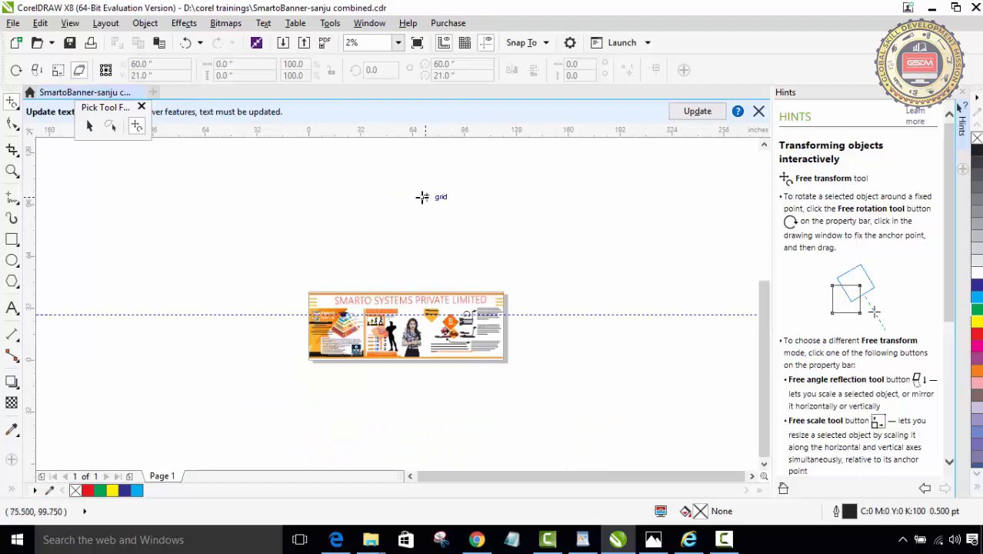
{"action": "left_click_drag", "start_coordinate": [428, 200], "coordinate": [384, 439]}
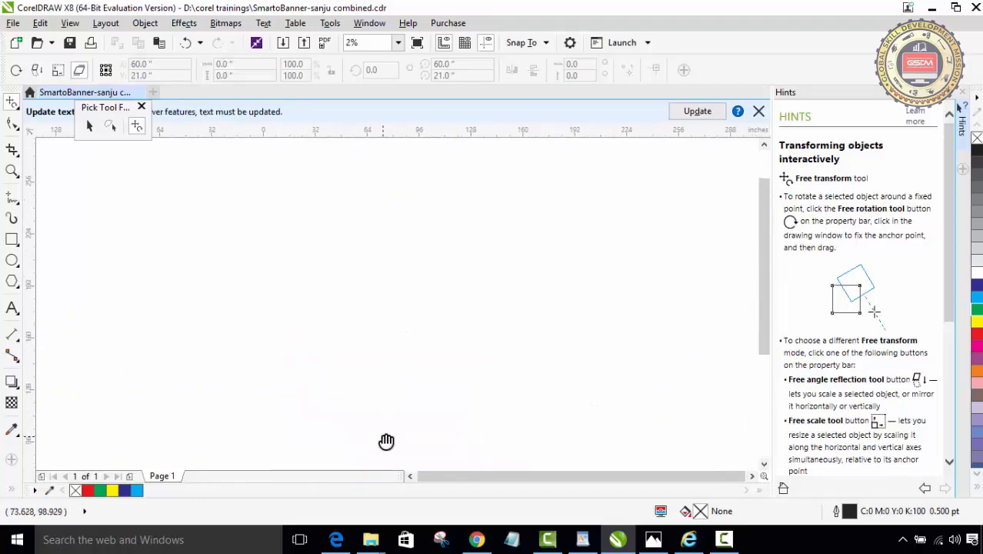
{"action": "left_click_drag", "start_coordinate": [345, 300], "coordinate": [385, 473]}
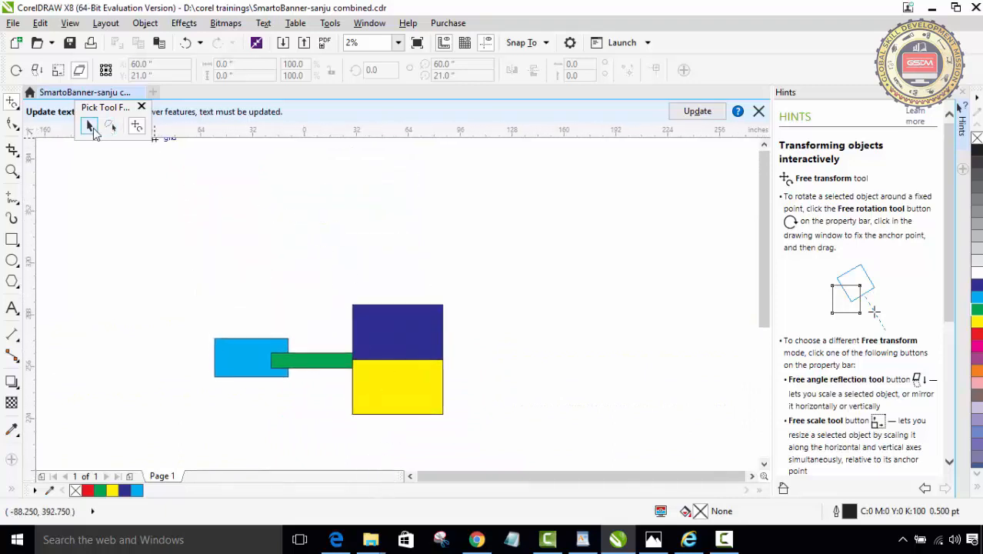
{"action": "left_click", "coordinate": [88, 125]}
{"action": "left_click_drag", "start_coordinate": [169, 213], "coordinate": [479, 410]}
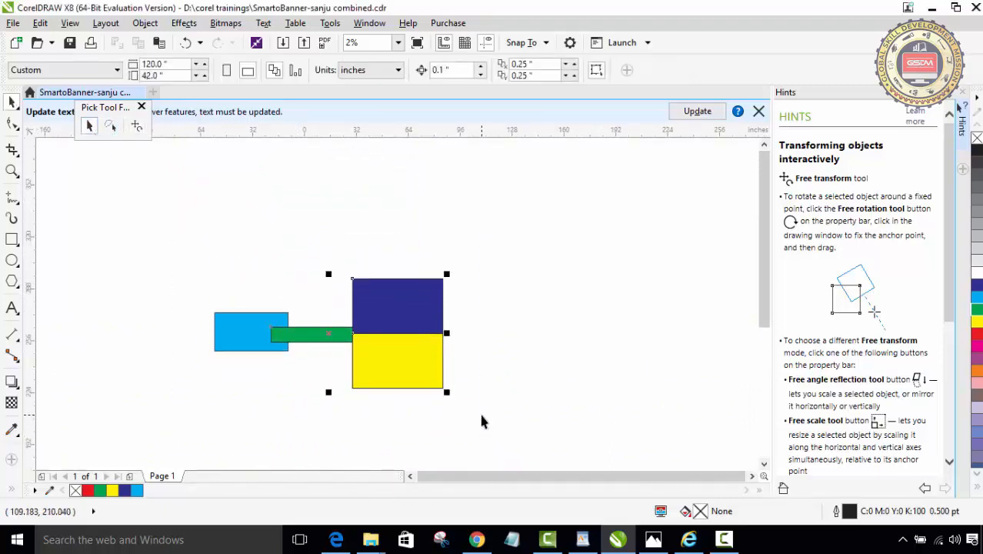
{"action": "left_click", "coordinate": [136, 127]}
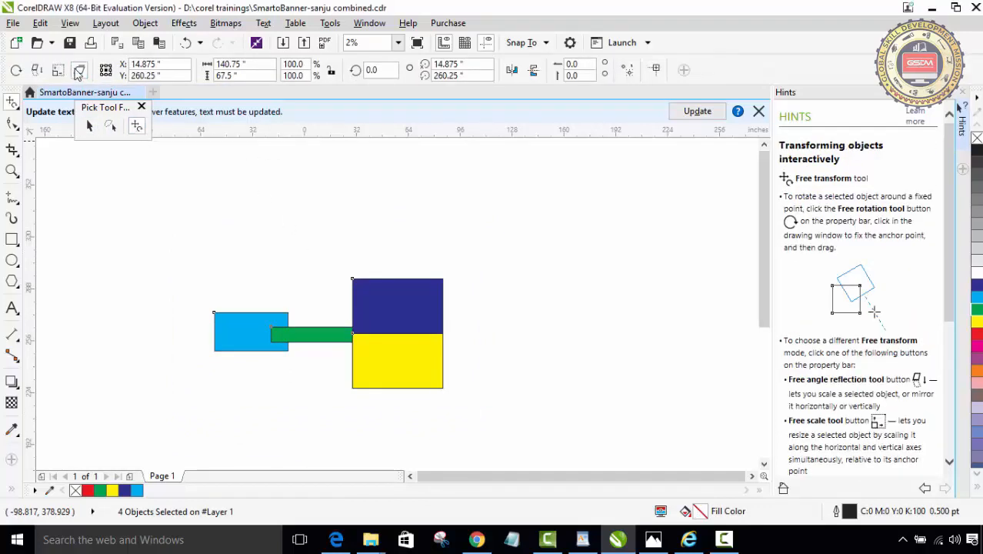
{"action": "left_click", "coordinate": [79, 71]}
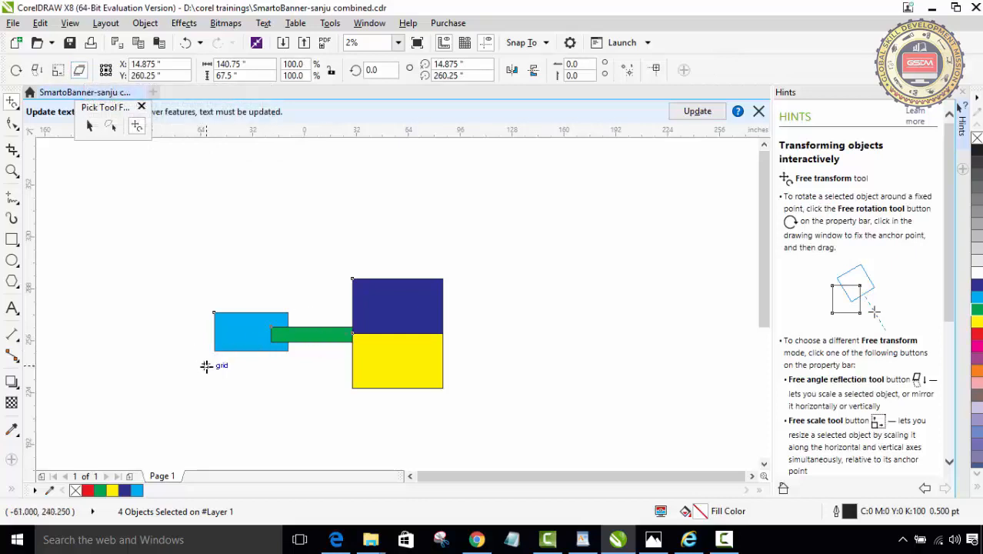
{"action": "mouse_move", "coordinate": [210, 367]}
{"action": "left_mouse_down"}
{"action": "mouse_move", "coordinate": [214, 358]}
{"action": "mouse_move", "coordinate": [208, 366]}
{"action": "mouse_move", "coordinate": [227, 373]}
{"action": "left_mouse_up"}
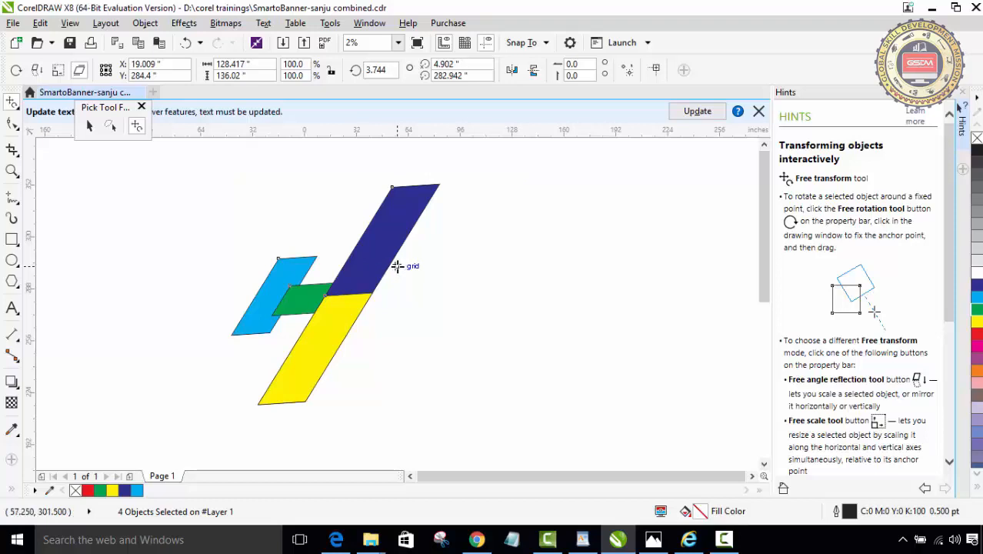
{"action": "key", "text": "ctrl+z"}
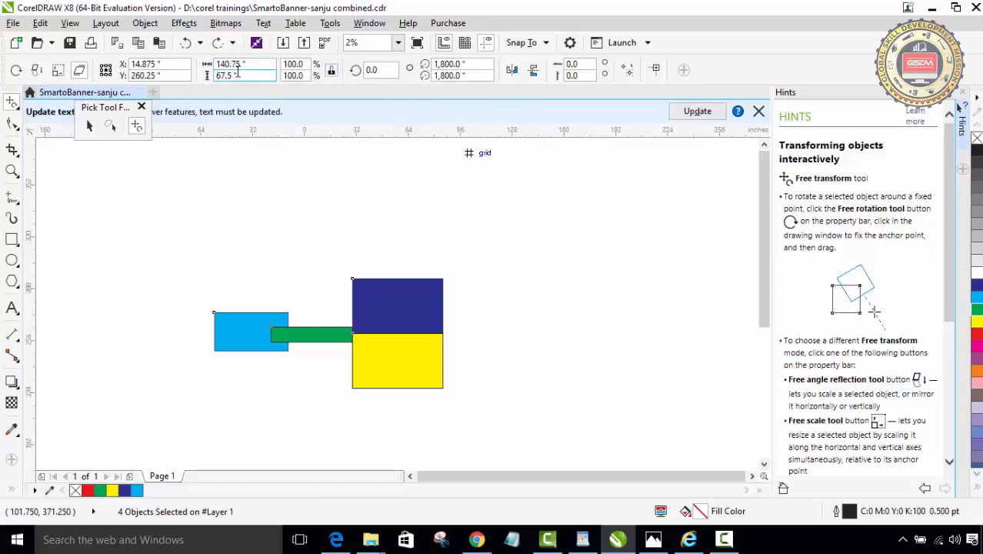
Set the overall width of the four selected rectangles to 160.75 inches with the proportions locked
{"action": "left_click_drag", "start_coordinate": [229, 66], "coordinate": [216, 66]}
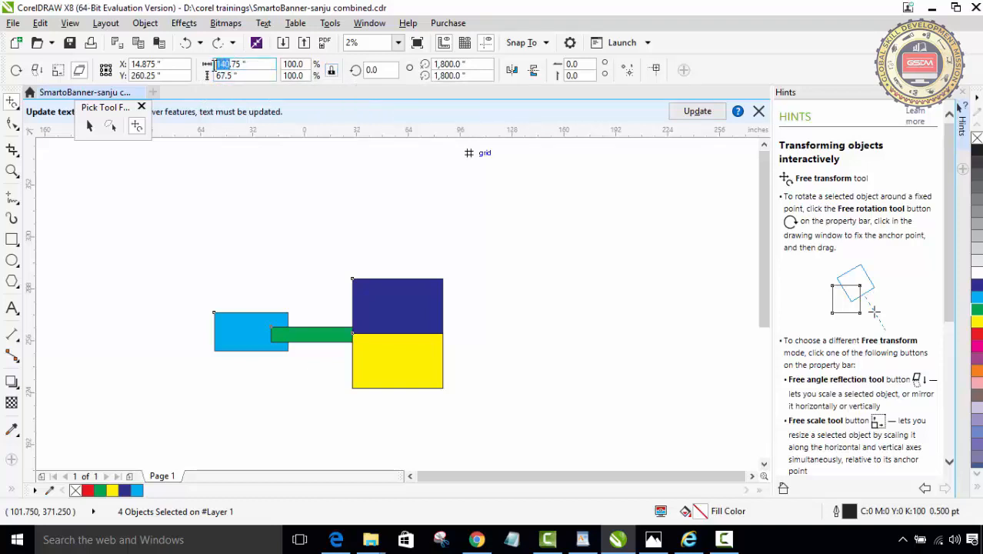
{"action": "type", "text": "160"}
{"action": "key", "text": "Return"}
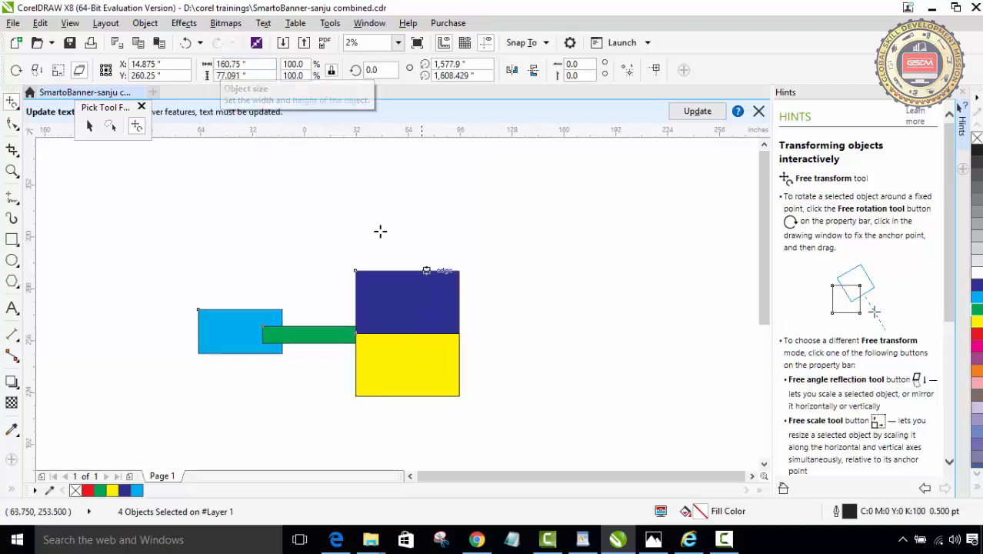